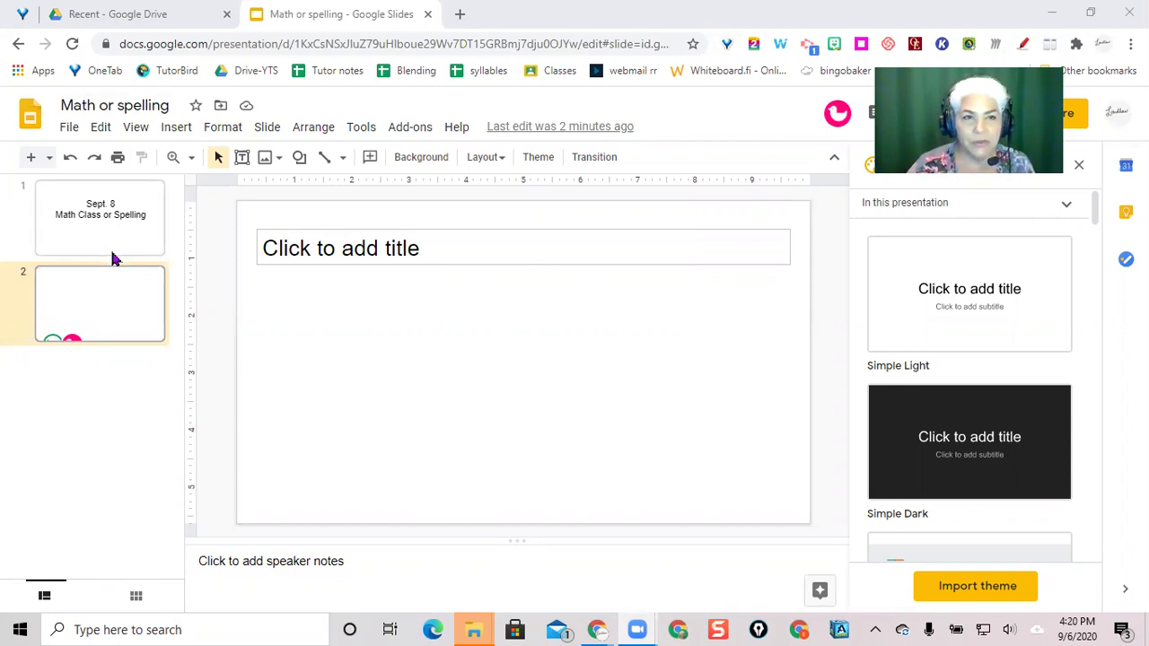
# Add a new Title only slide after slide 2 and show the available sources for inserting an image.
pyautogui.click(50, 160)
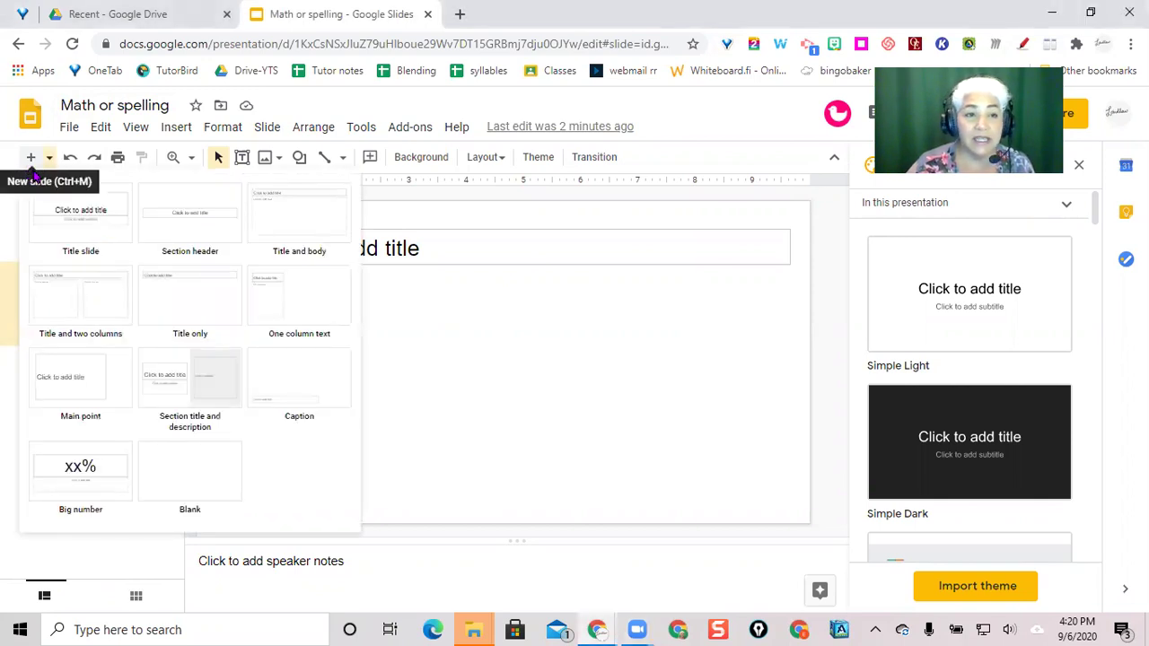
pyautogui.click(189, 316)
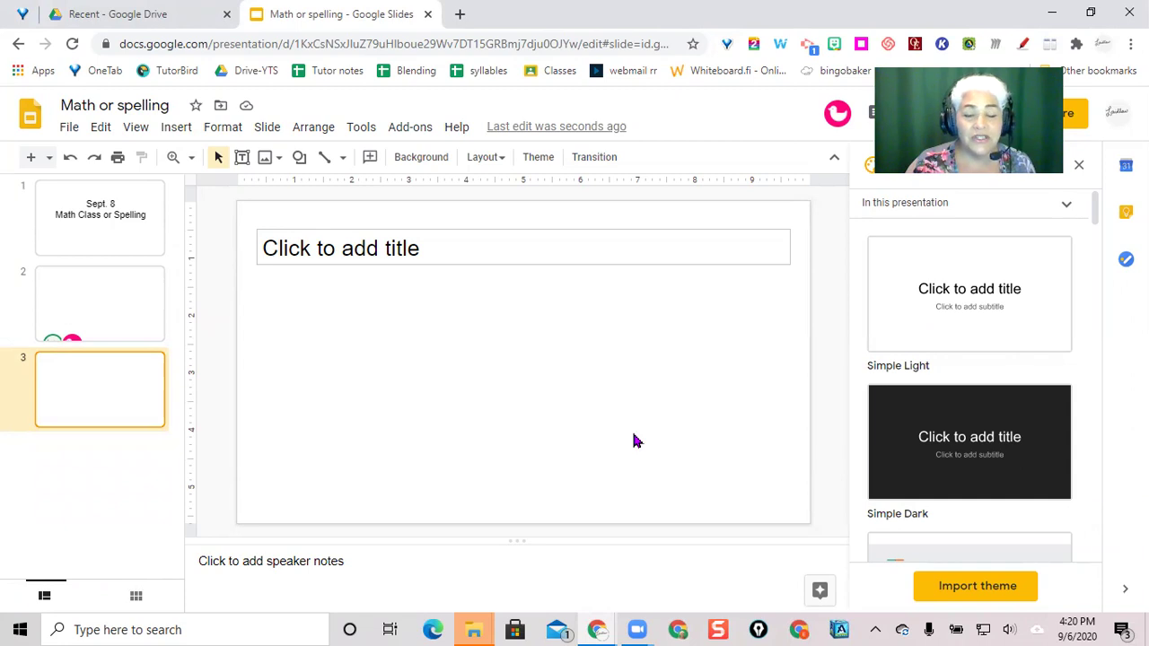
pyautogui.click(176, 131)
pyautogui.moveTo(182, 164)
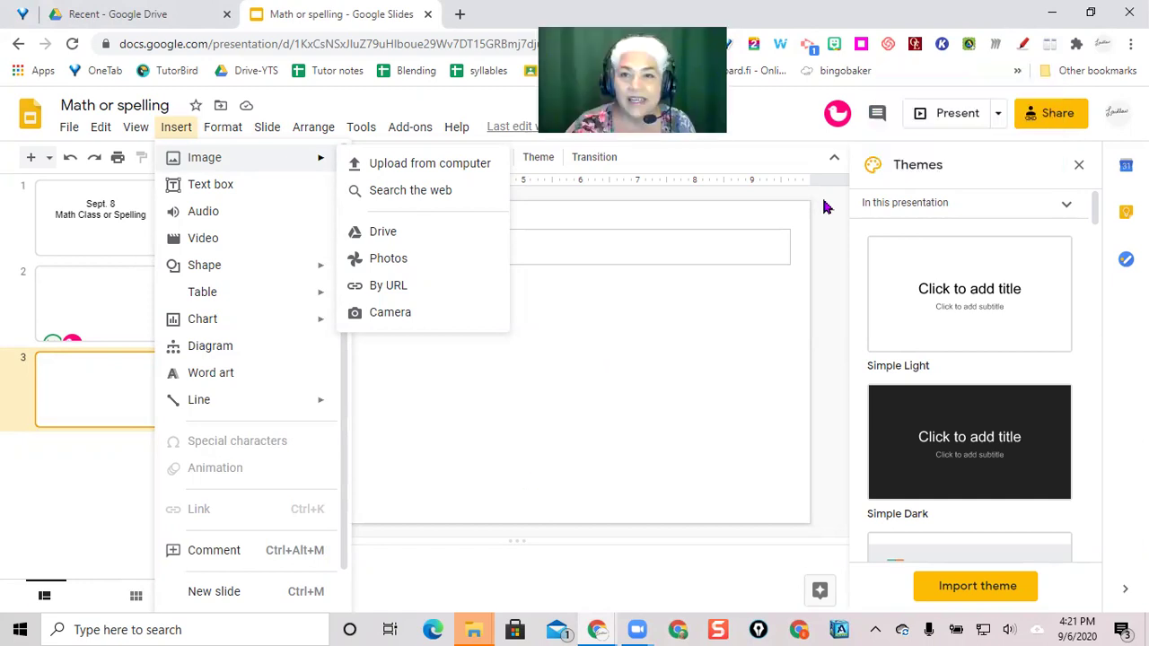
# Share the presentation with Anyone with the link as Editor and copy the sharing link.
pyautogui.click(1059, 115)
pyautogui.click(1061, 117)
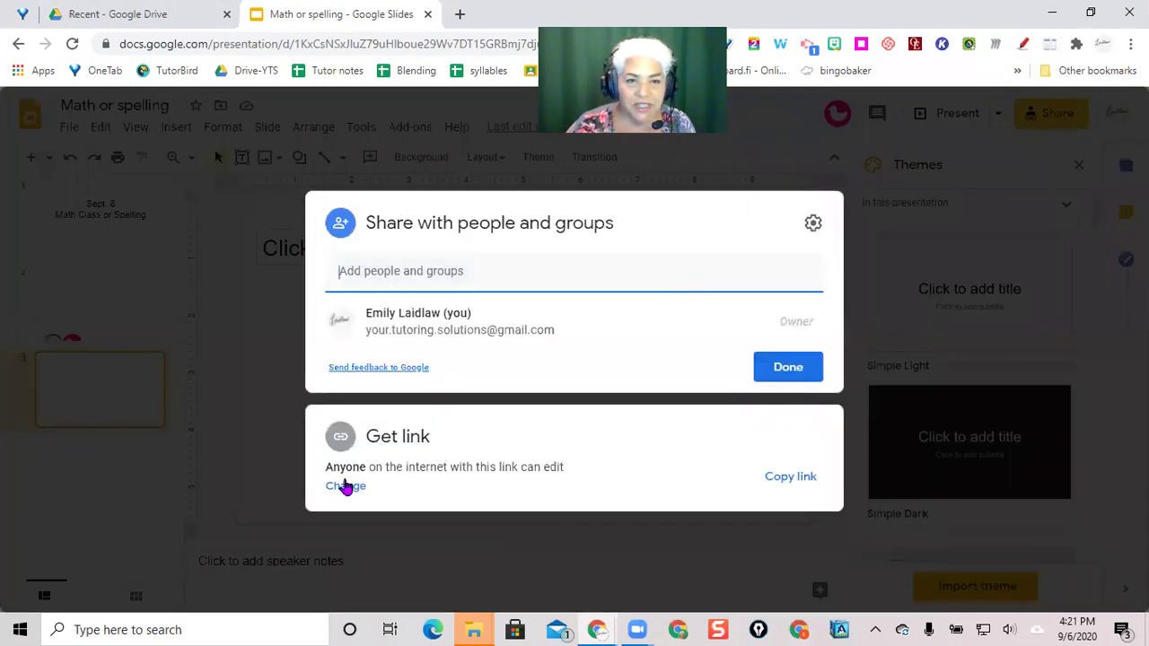
pyautogui.click(345, 485)
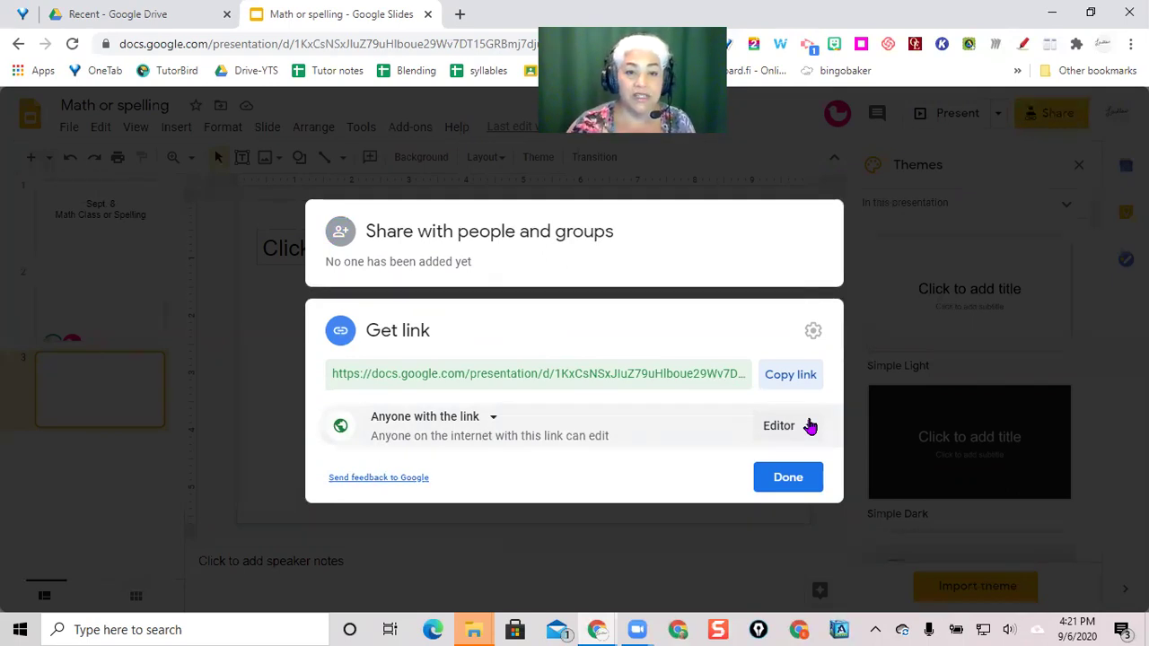
pyautogui.click(494, 420)
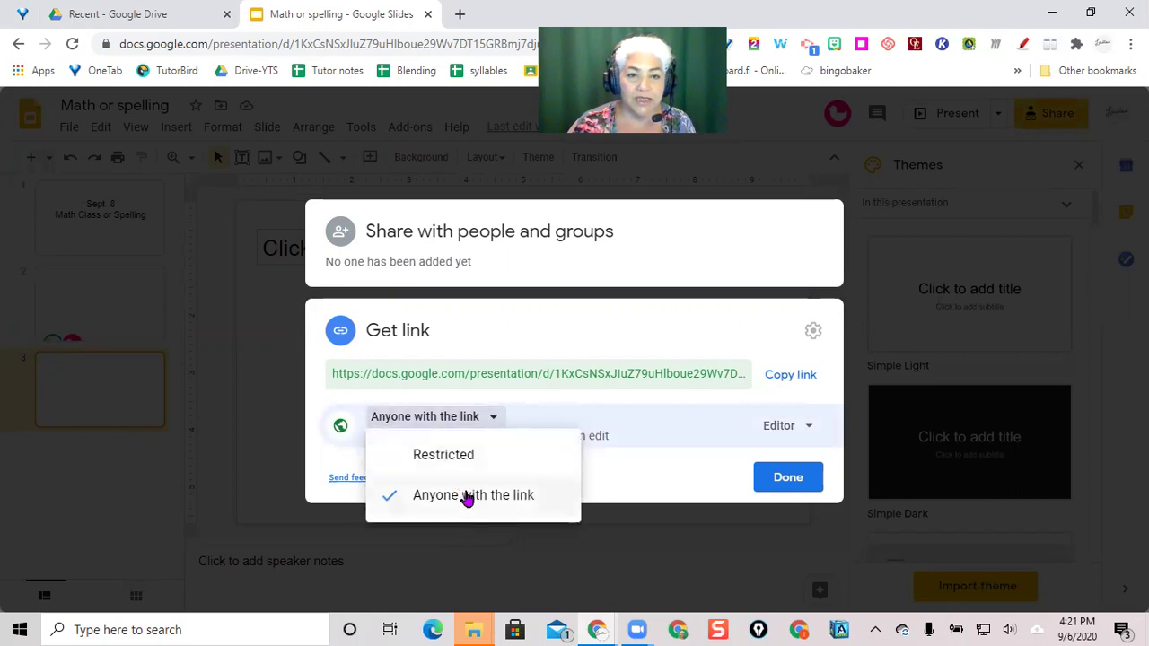
pyautogui.click(467, 496)
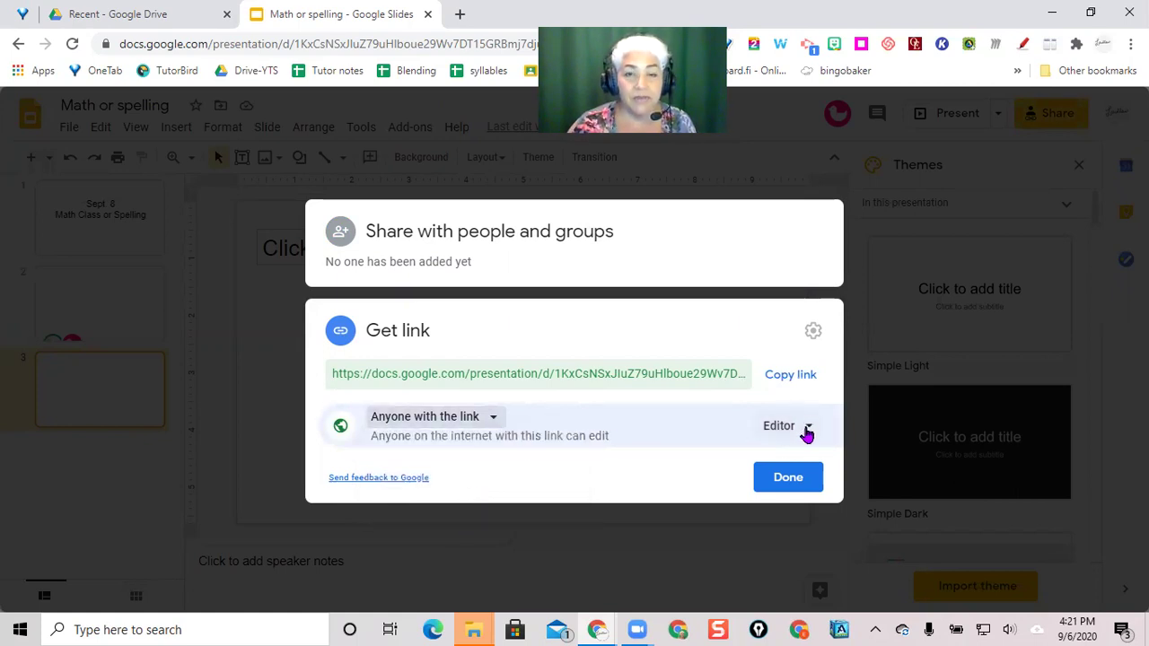
pyautogui.click(807, 429)
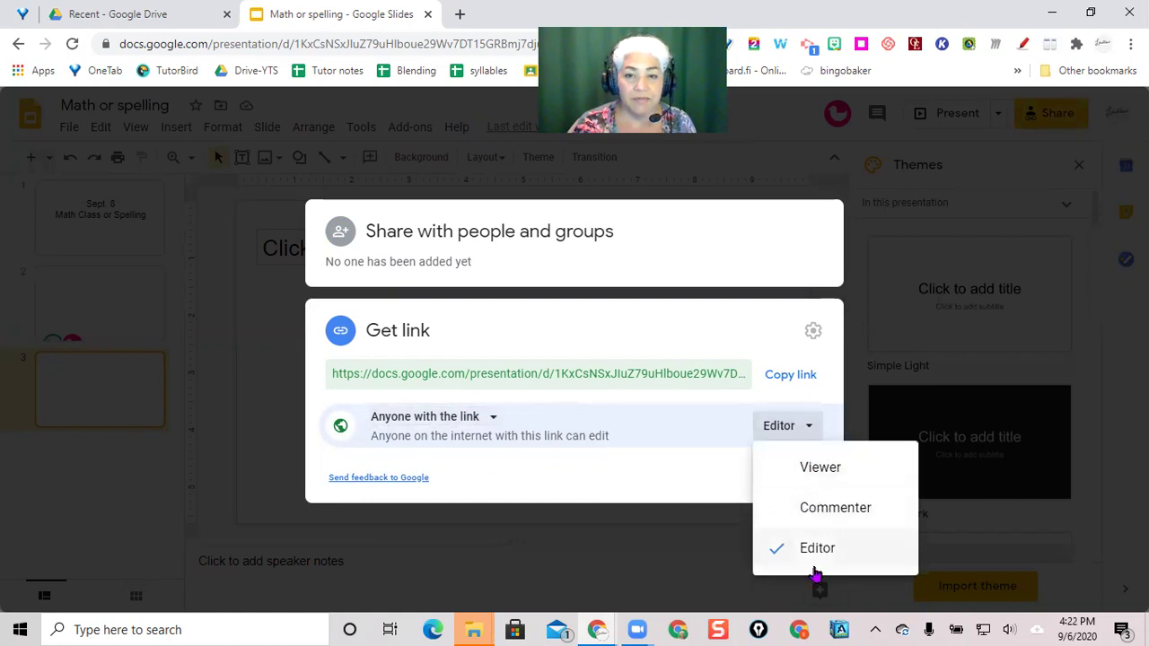
pyautogui.click(814, 550)
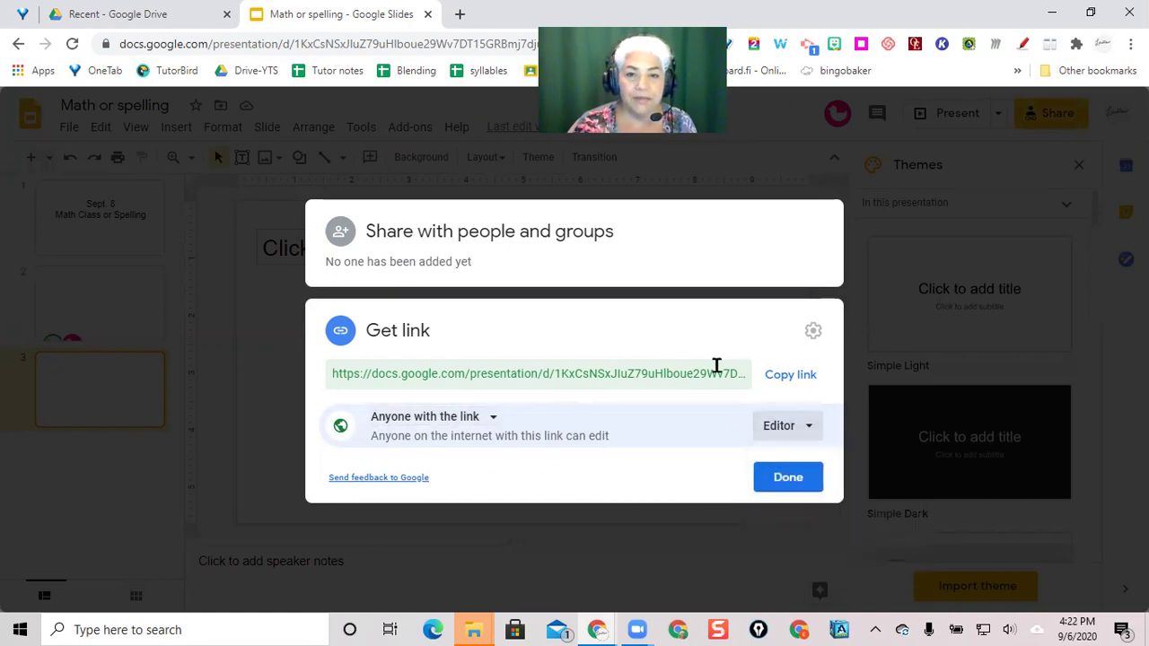
pyautogui.click(787, 378)
pyautogui.click(787, 478)
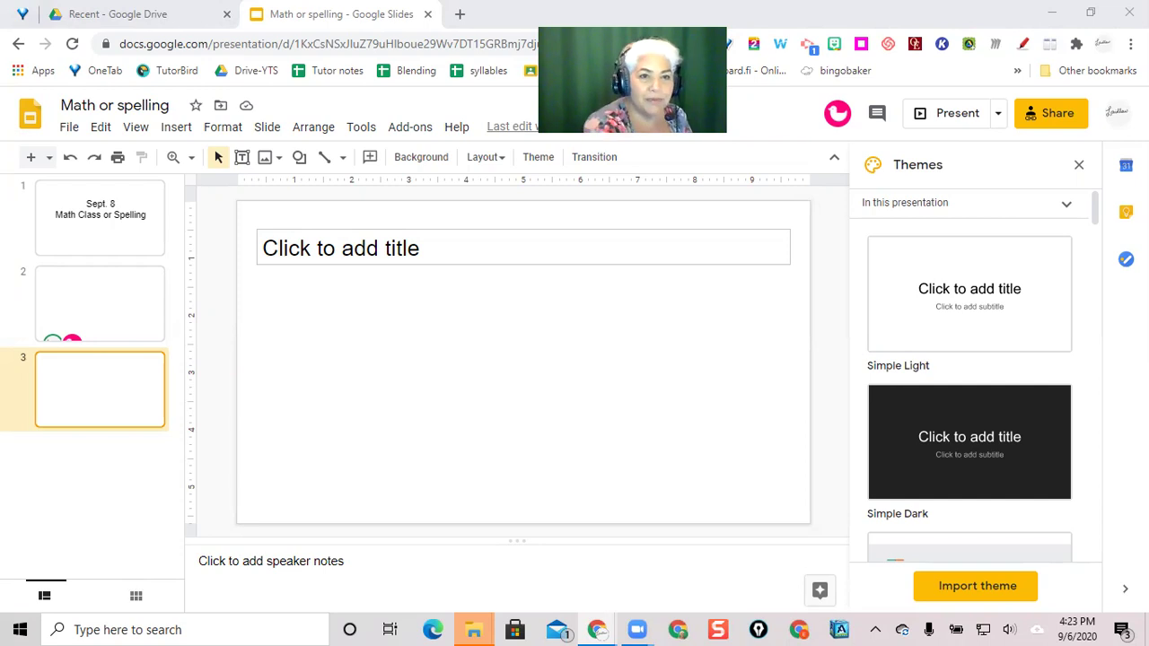
# Open the Chrome slide from the grid overview, move its photo to the slide's right side and enlarge it to nearly full slide height.
pyautogui.hotkey('ctrl', 'm')
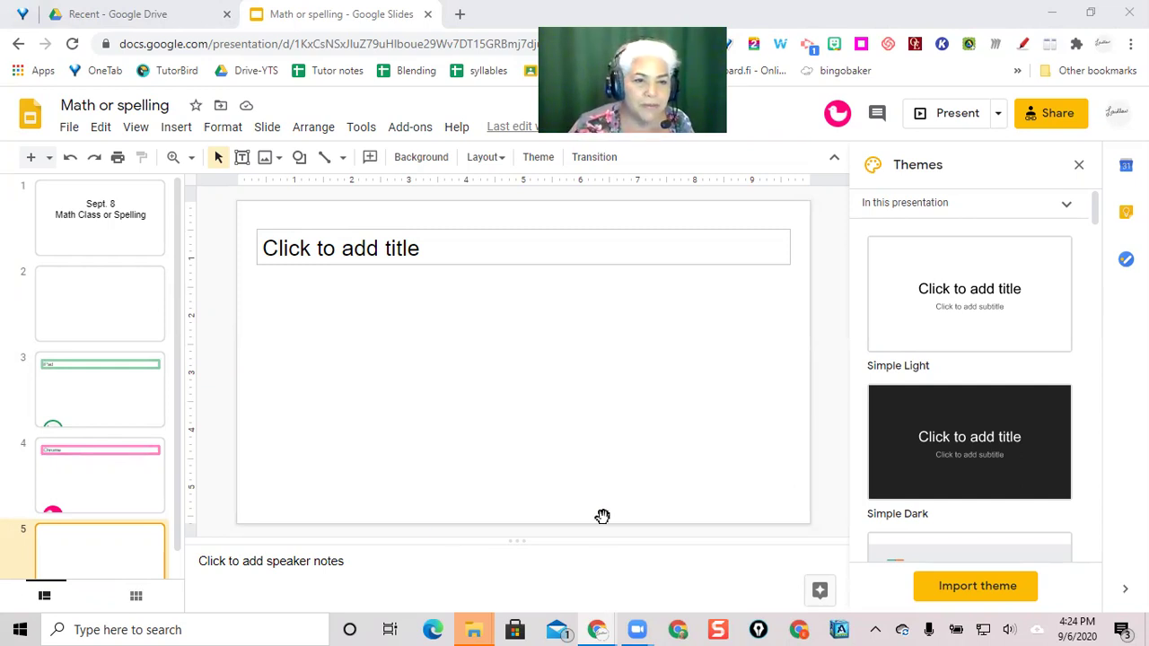
pyautogui.click(136, 599)
pyautogui.click(135, 599)
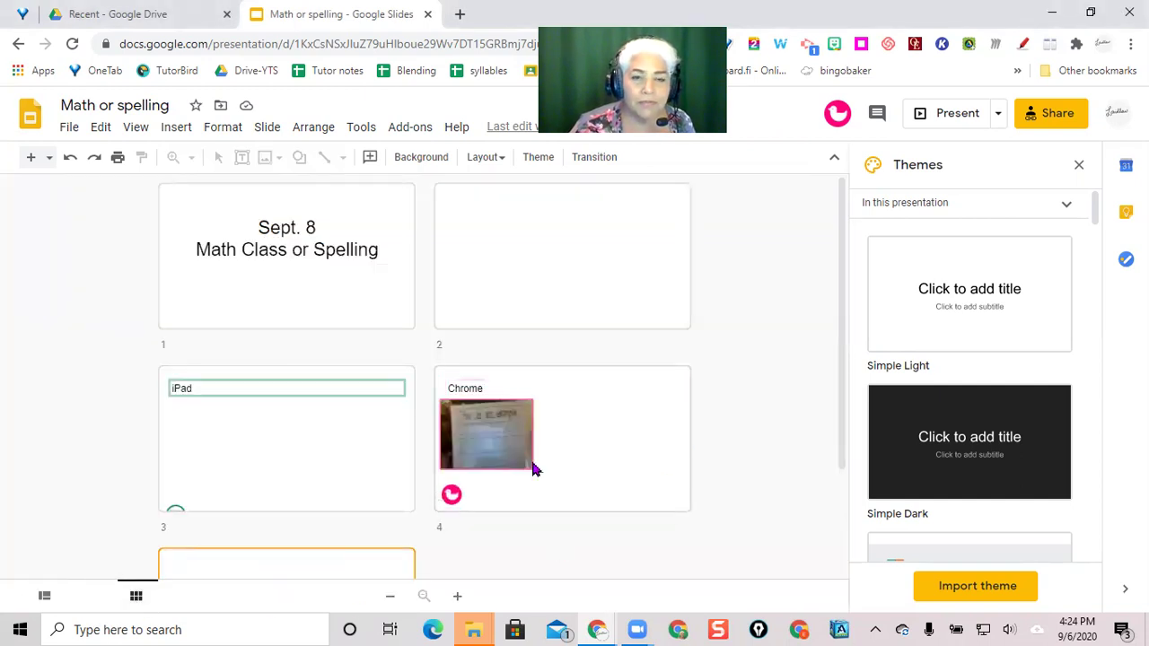
pyautogui.click(514, 441)
pyautogui.moveTo(563, 462); pyautogui.dragTo(738, 473)
pyautogui.doubleClick(467, 417)
pyautogui.click(387, 380)
pyautogui.moveTo(602, 364); pyautogui.dragTo(422, 206)
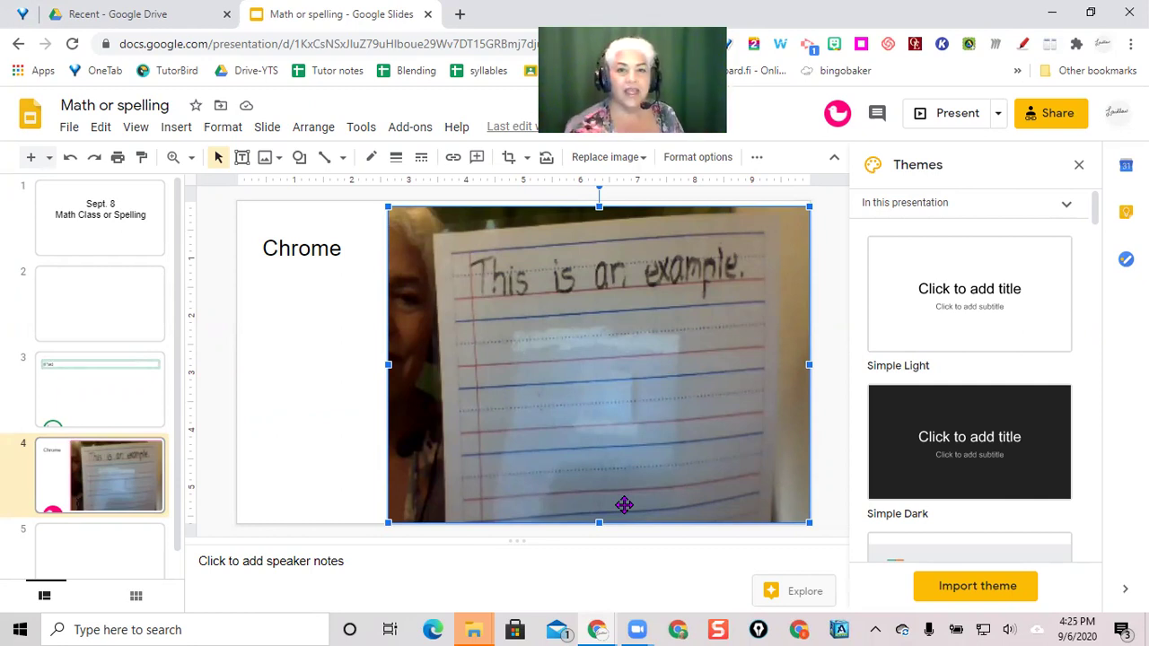
# Open the iPad slide from the grid overview, move its math photo to the lower-right corner and enlarge it to full slide height.
pyautogui.click(134, 596)
pyautogui.scroll(-2, 287, 430)
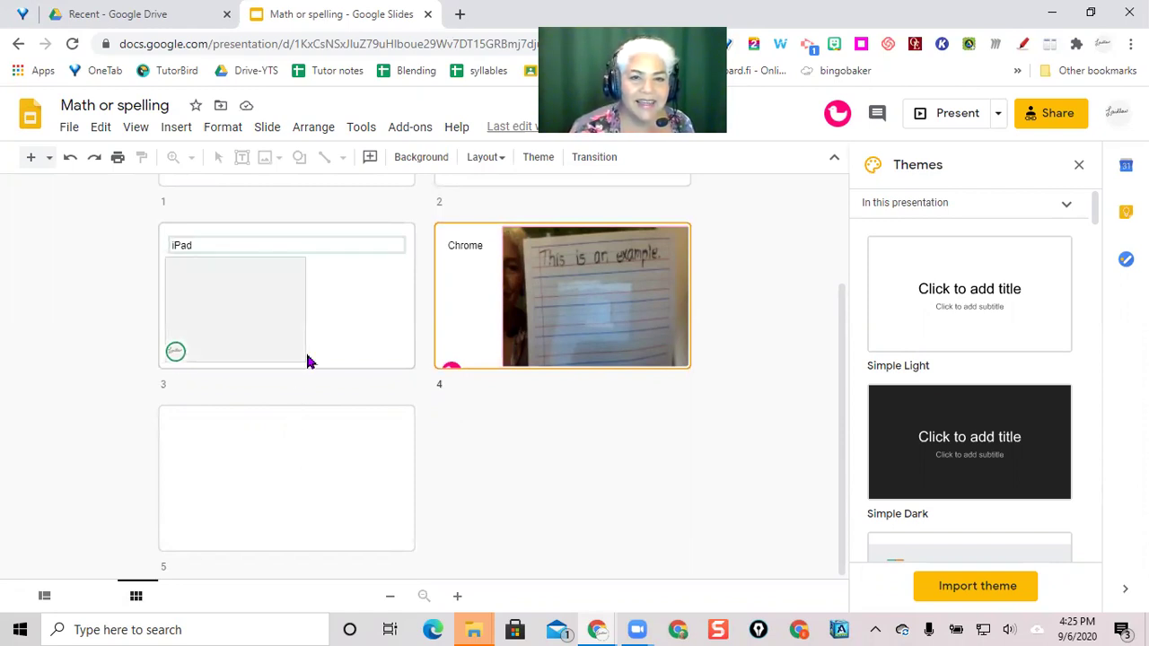
pyautogui.click(232, 328)
pyautogui.doubleClick(239, 328)
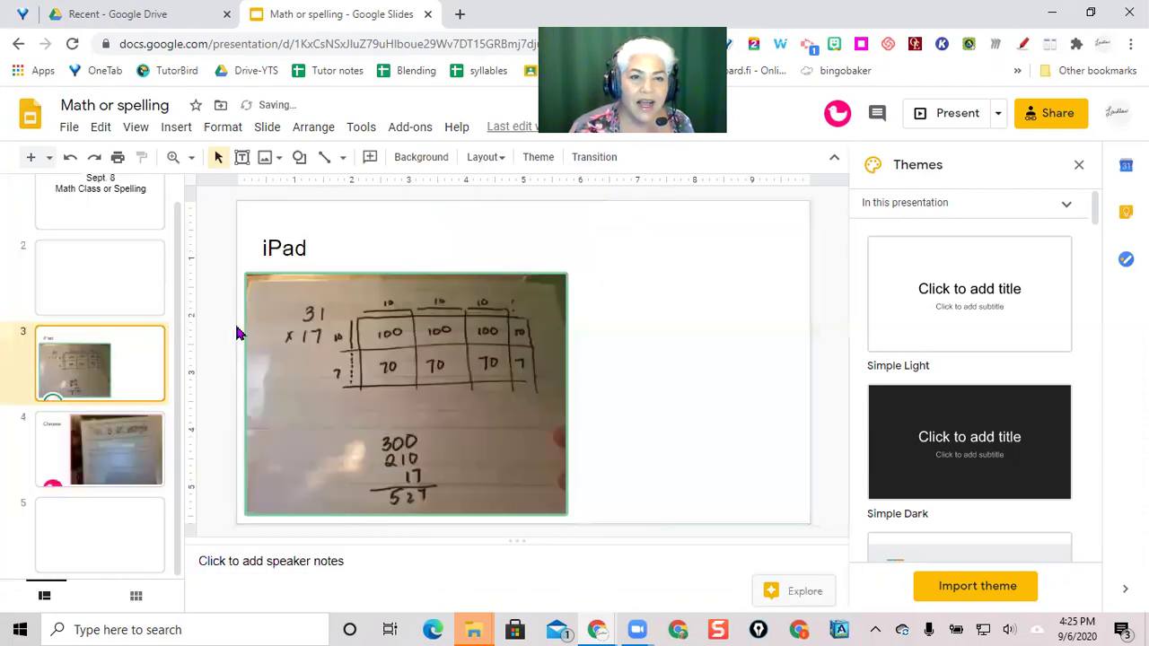
pyautogui.moveTo(417, 377); pyautogui.dragTo(660, 386)
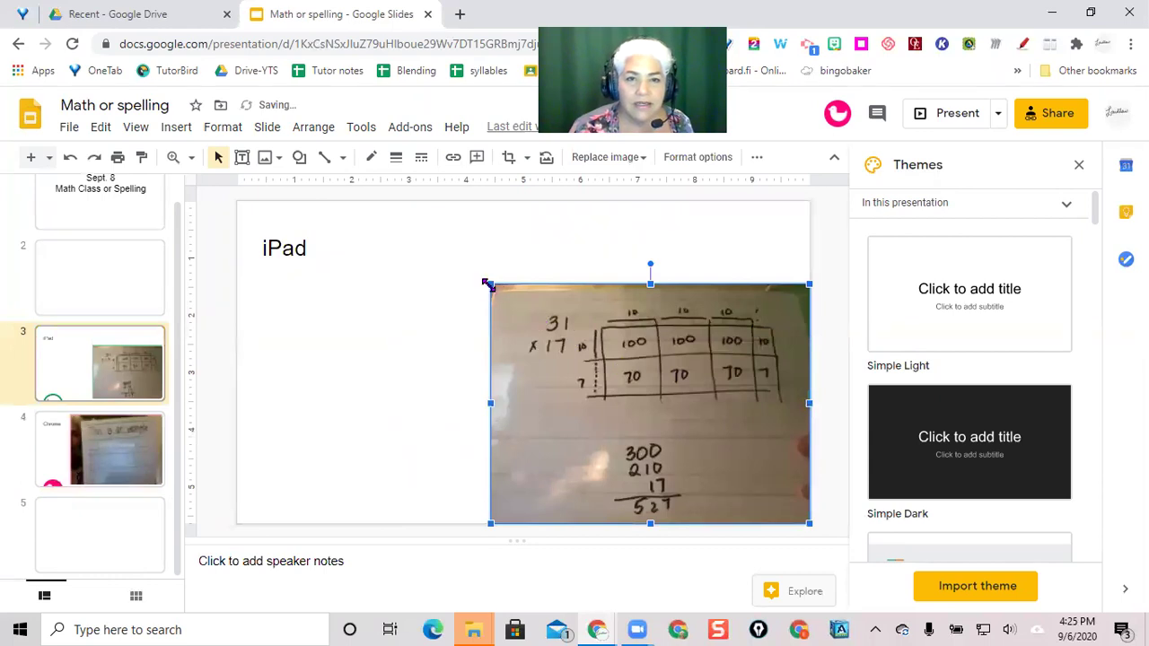
pyautogui.moveTo(487, 288); pyautogui.dragTo(374, 197)
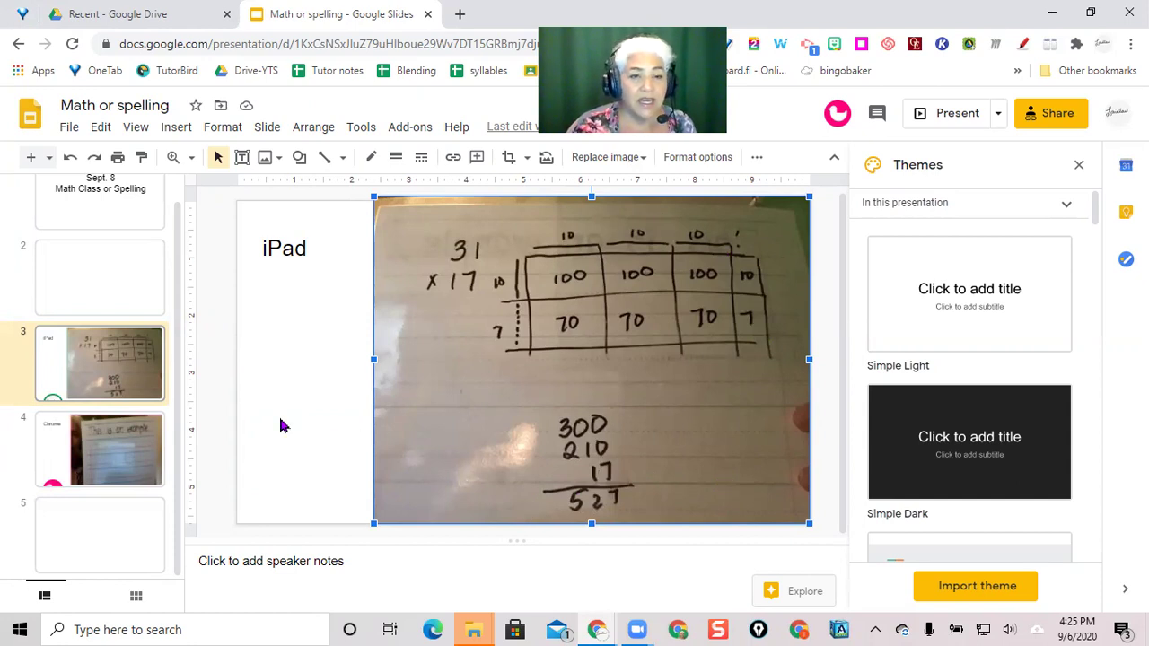
# Review the Chrome slide, then compare all the slides in the grid overview.
pyautogui.click(103, 449)
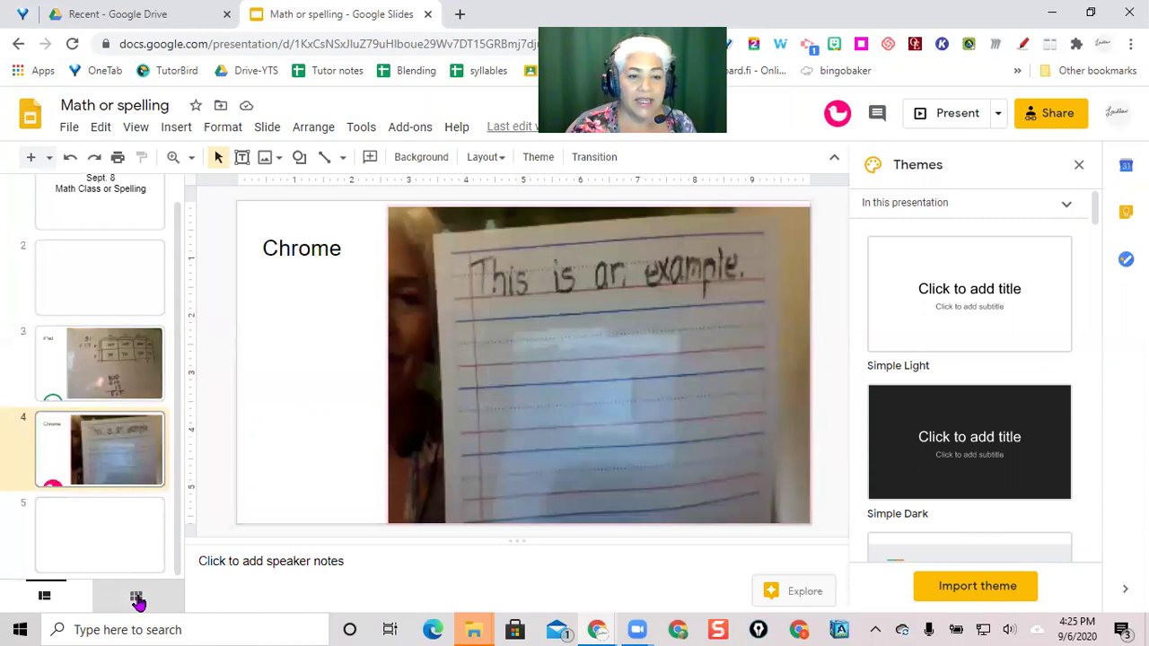
pyautogui.click(136, 597)
pyautogui.scroll(-1, 391, 374)
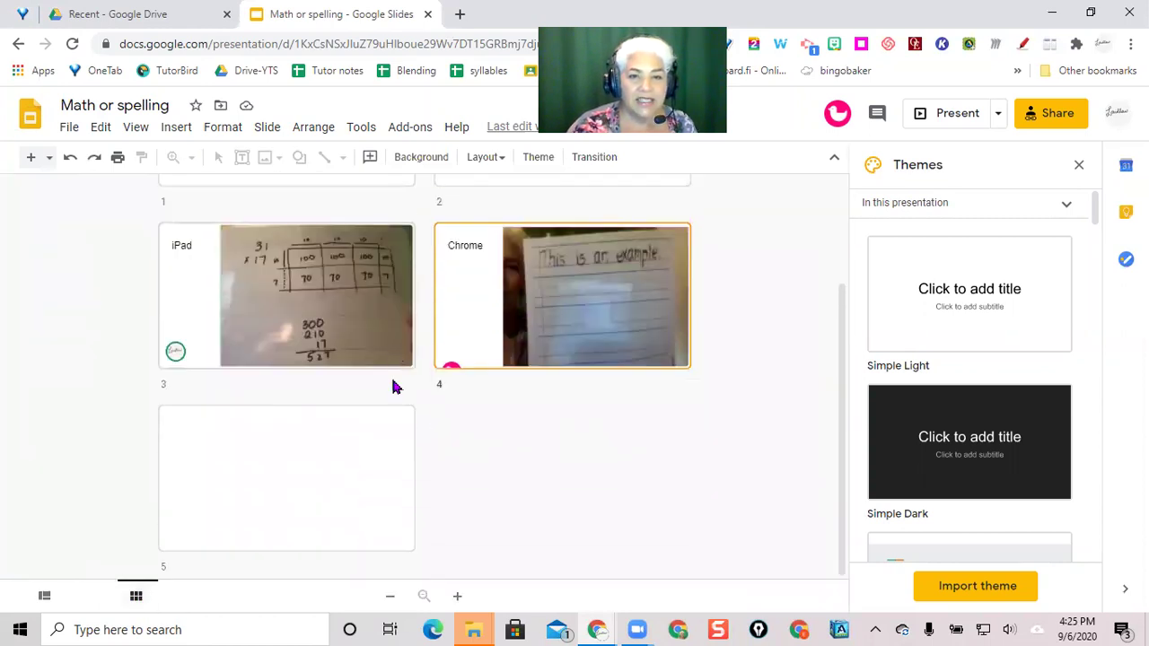
pyautogui.scroll(2, 390, 375)
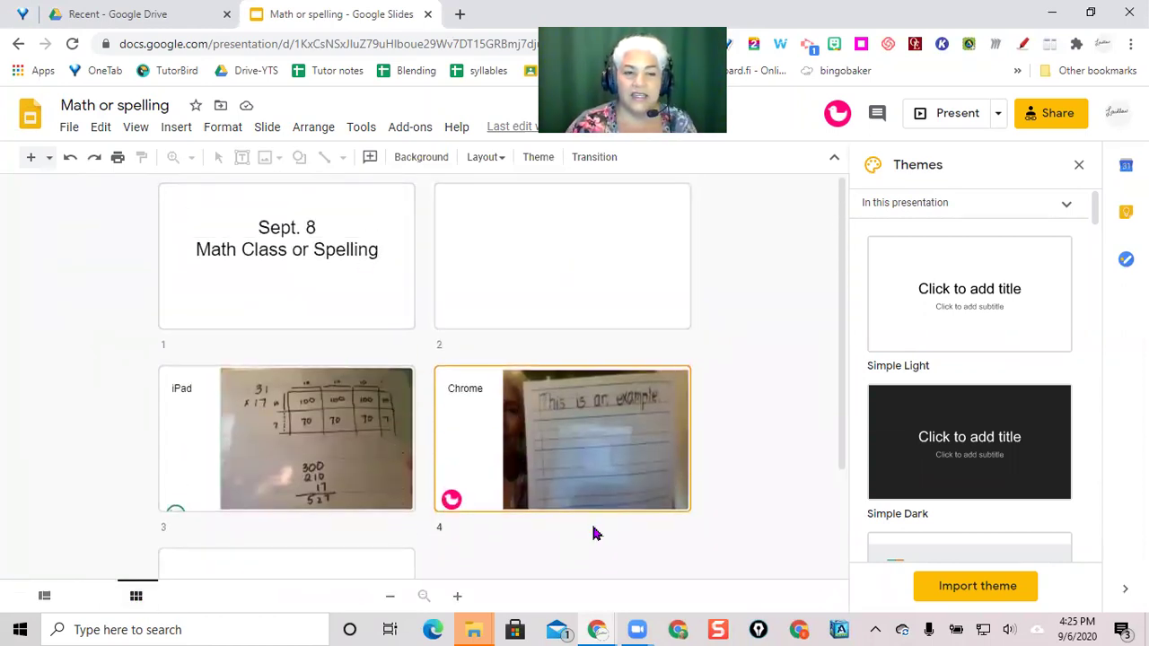